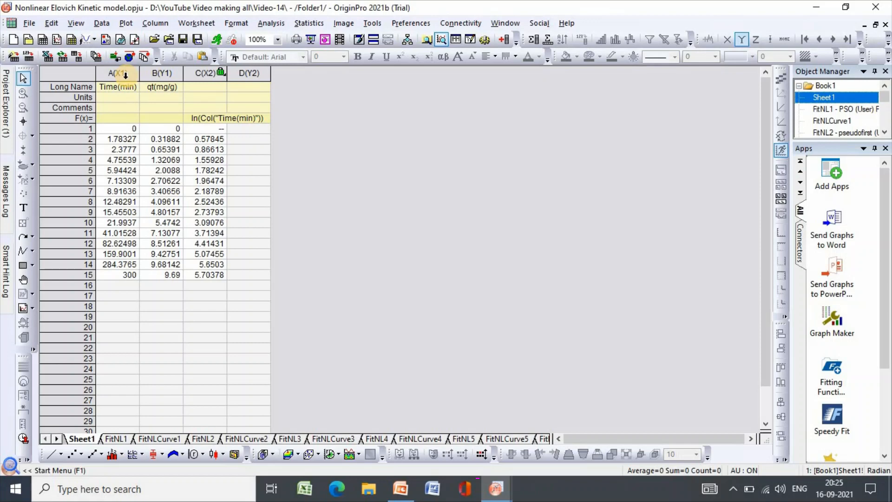
# Plot the Time(min) and qt(mg/g) columns as a scatter graph.
pyautogui.moveTo(124, 75); pyautogui.dragTo(162, 73)
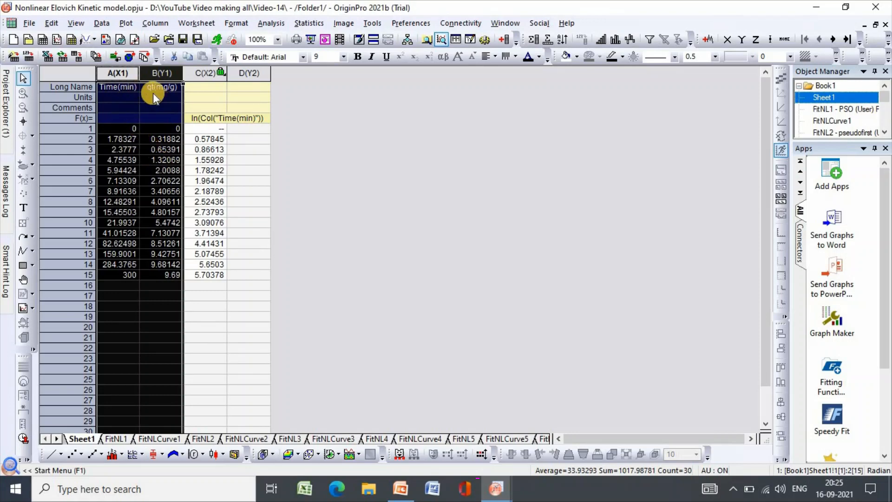
pyautogui.click(128, 26)
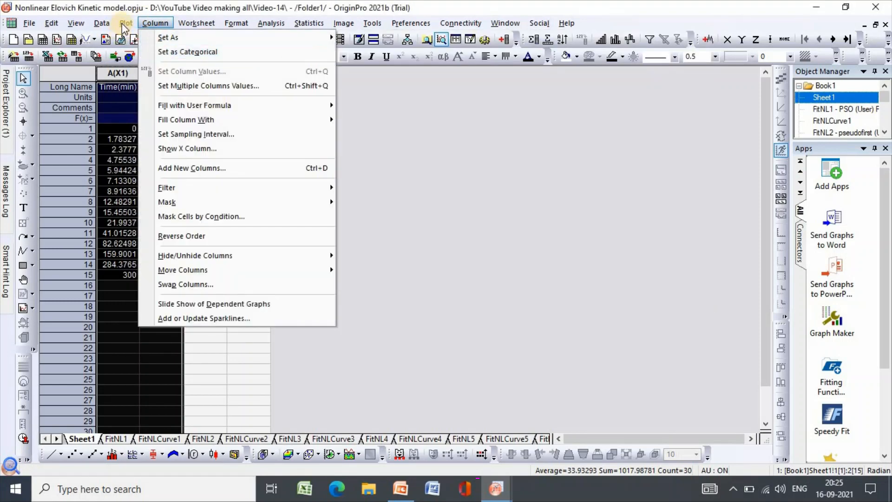
pyautogui.moveTo(123, 23)
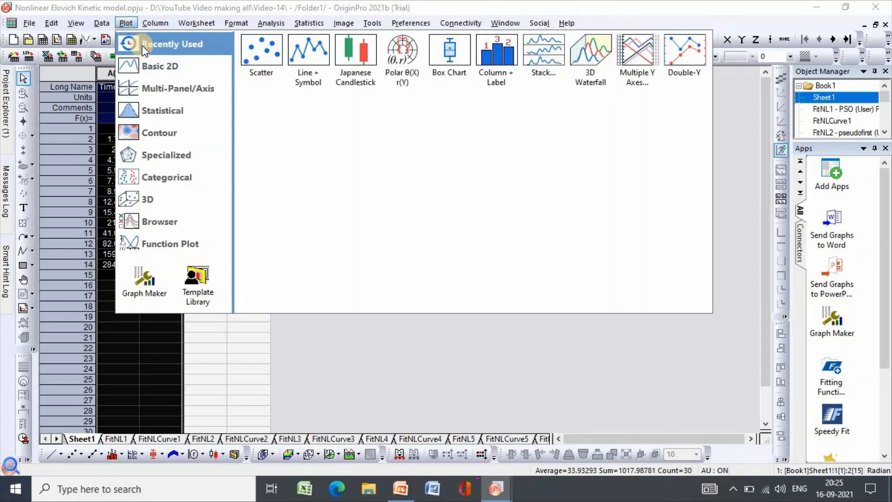
pyautogui.click(253, 51)
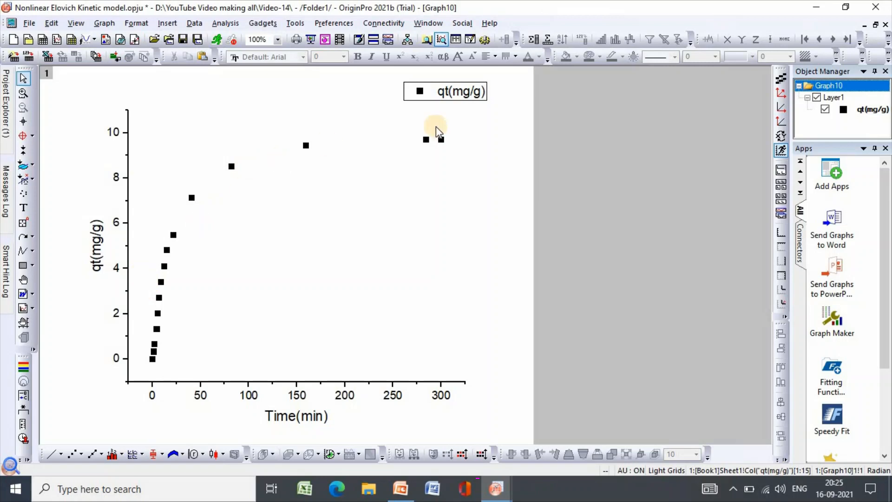
# Open the nonlinear curve fit dialog for the plotted qt(mg/g) data.
pyautogui.click(225, 24)
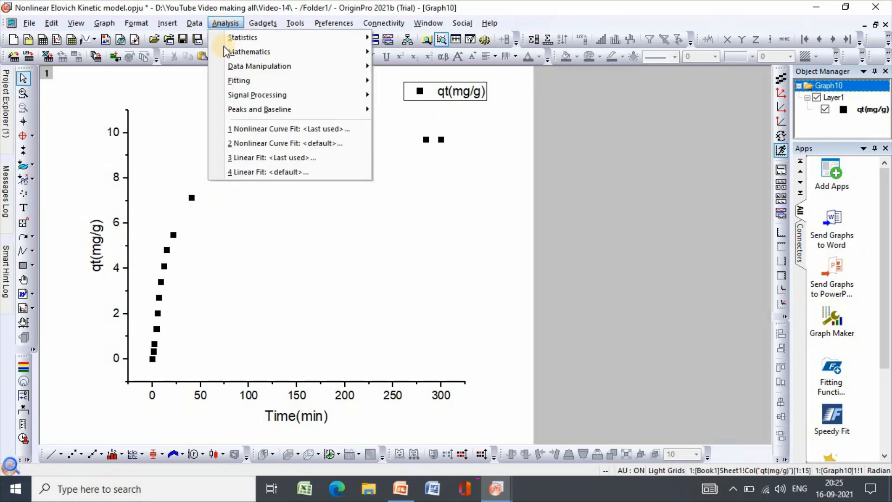
pyautogui.click(237, 81)
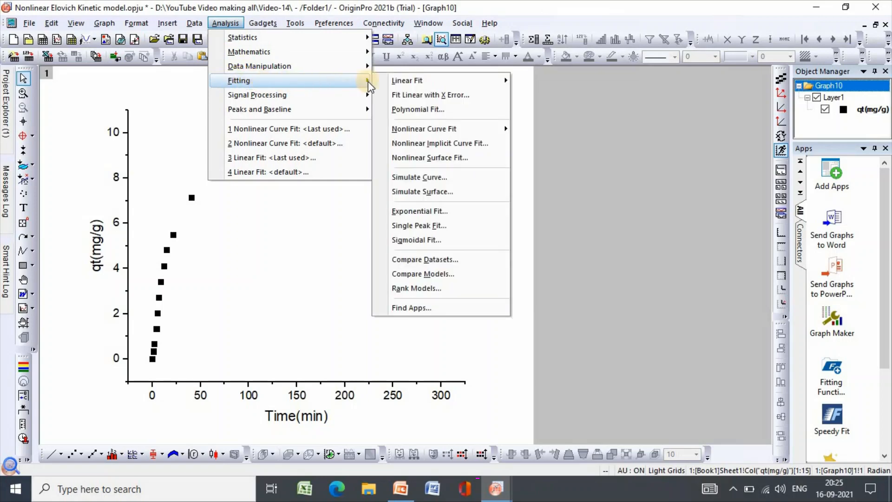
pyautogui.moveTo(435, 132)
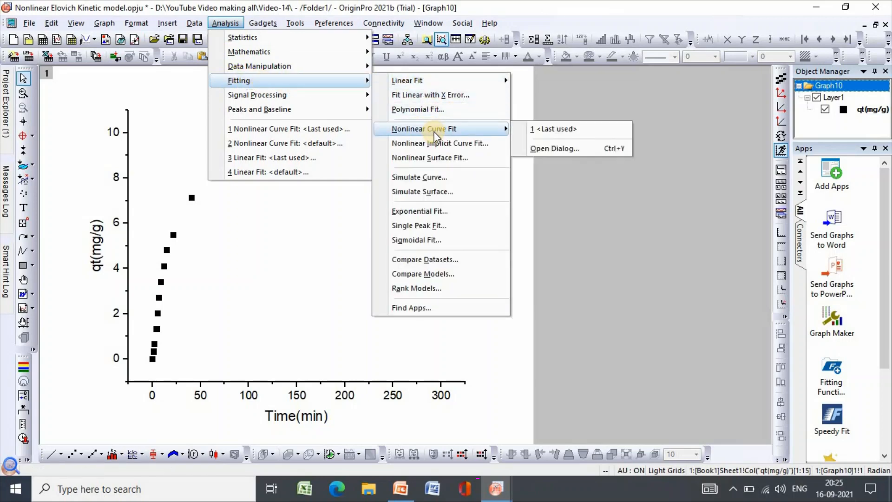
pyautogui.click(558, 149)
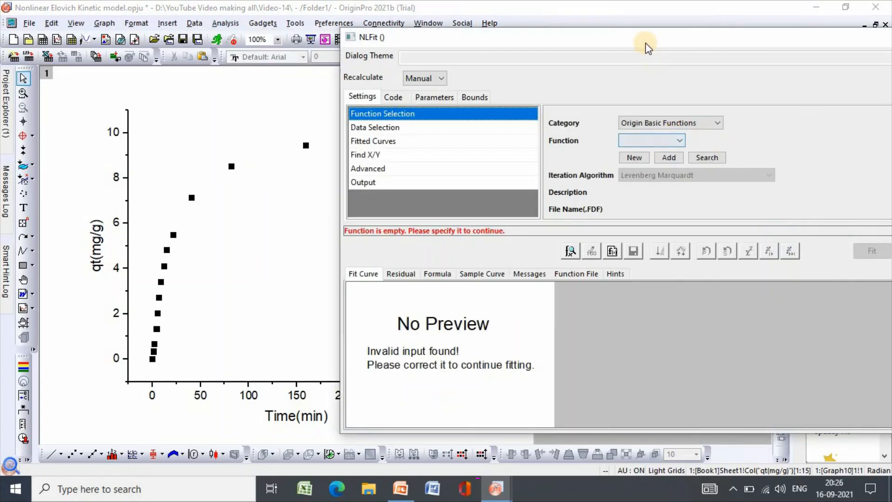
pyautogui.moveTo(643, 38); pyautogui.dragTo(639, 37)
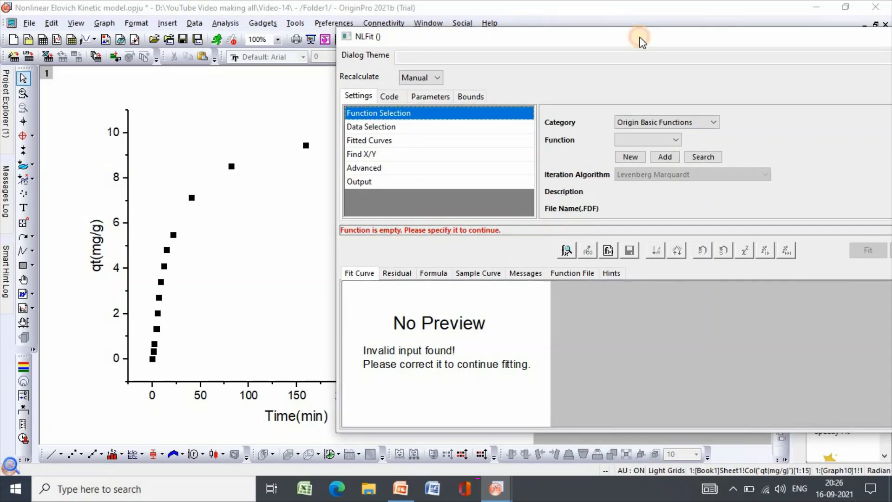
# Set the fitting function category to User Defined and start building a new function.
pyautogui.click(712, 122)
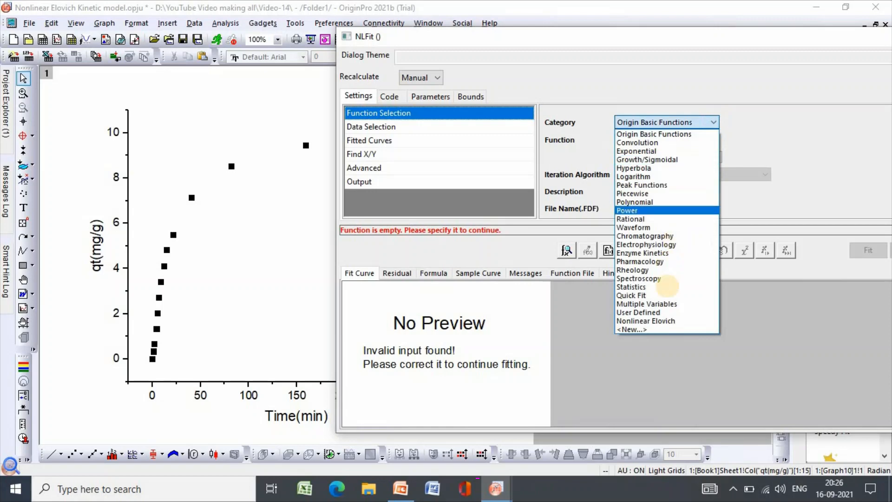
pyautogui.click(653, 313)
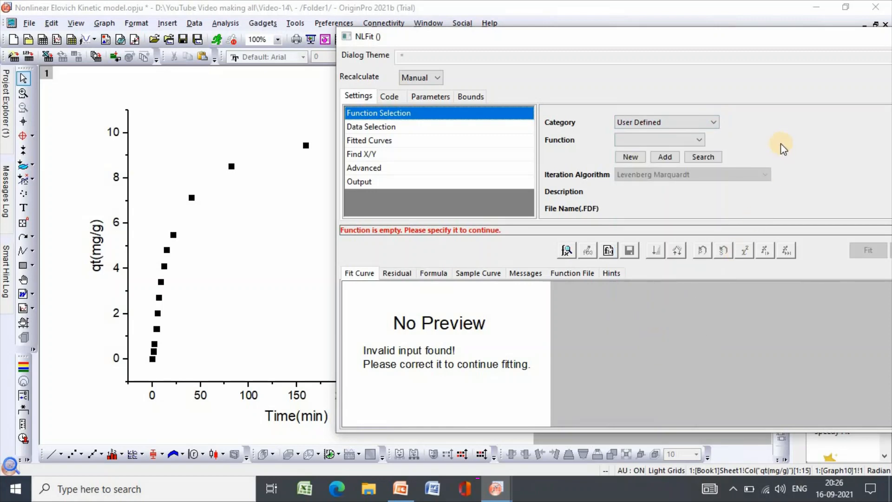
pyautogui.click(700, 139)
pyautogui.click(646, 162)
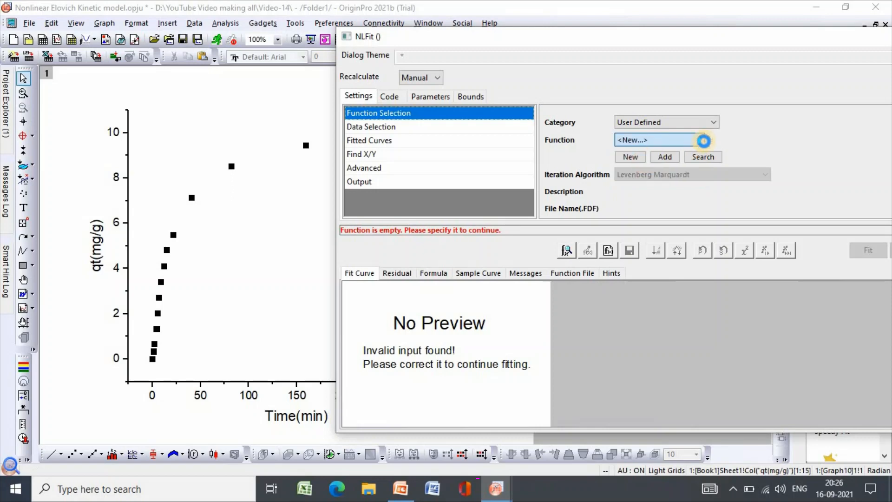
pyautogui.click(703, 140)
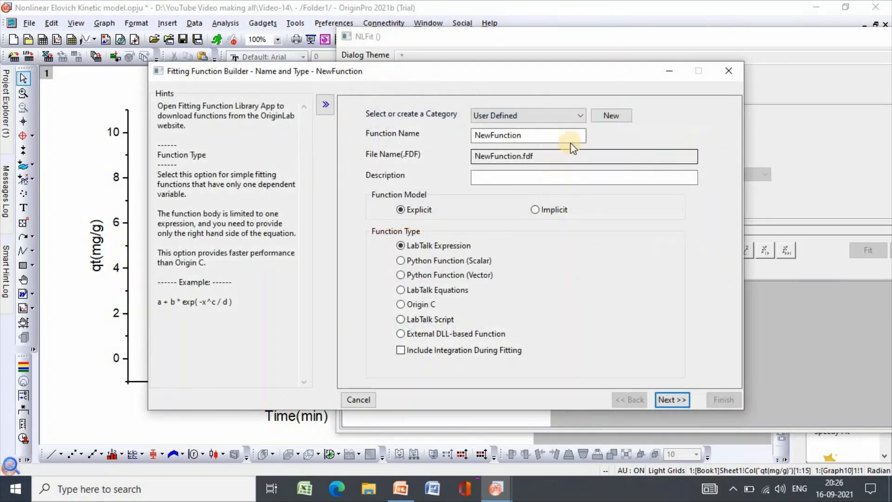
# Try to create a new function category named "Nonlinear Elovich".
pyautogui.click(616, 116)
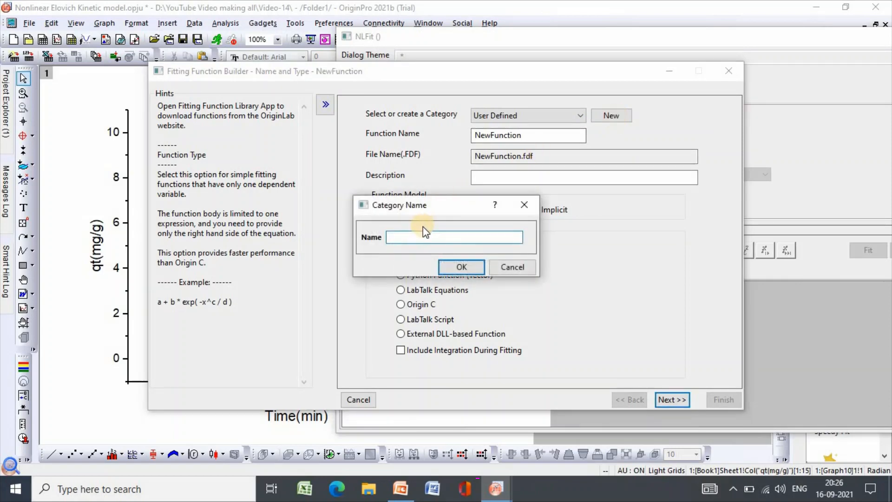
pyautogui.write('Nonlinear Elovich')
pyautogui.click(463, 267)
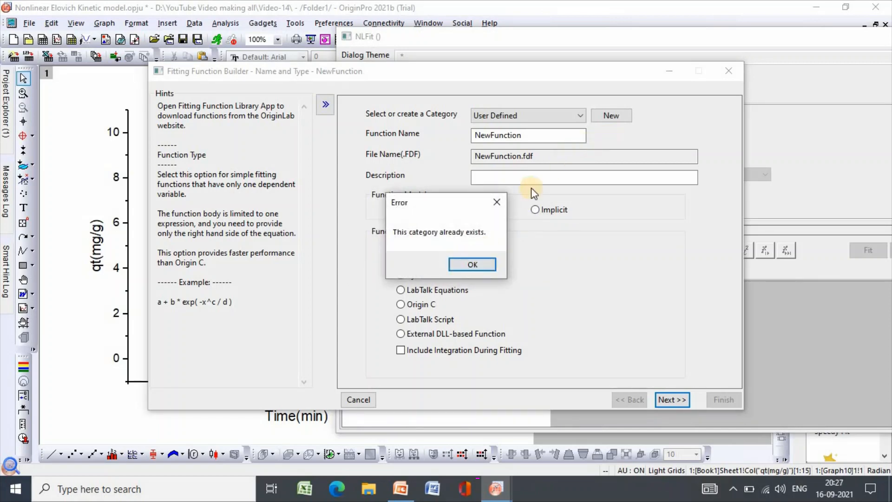
pyautogui.press('Return')
# Create a new function category named "Elovich model".
pyautogui.click(611, 115)
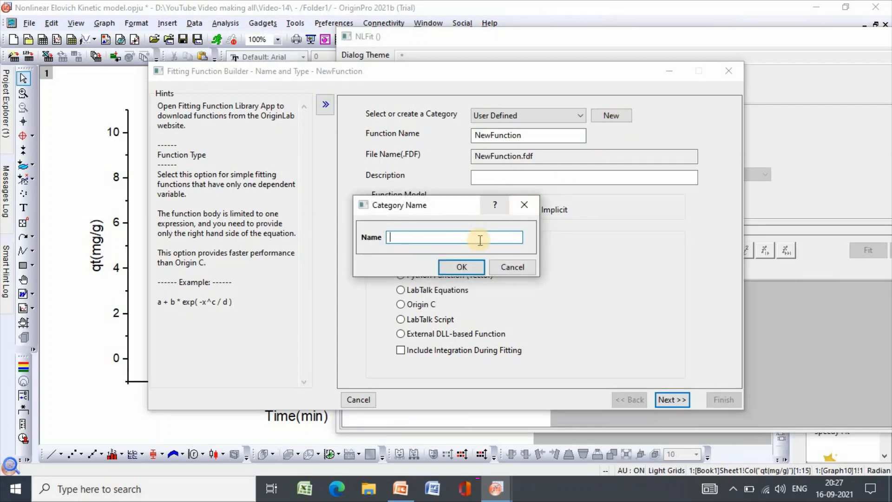
pyautogui.write('Elovich model')
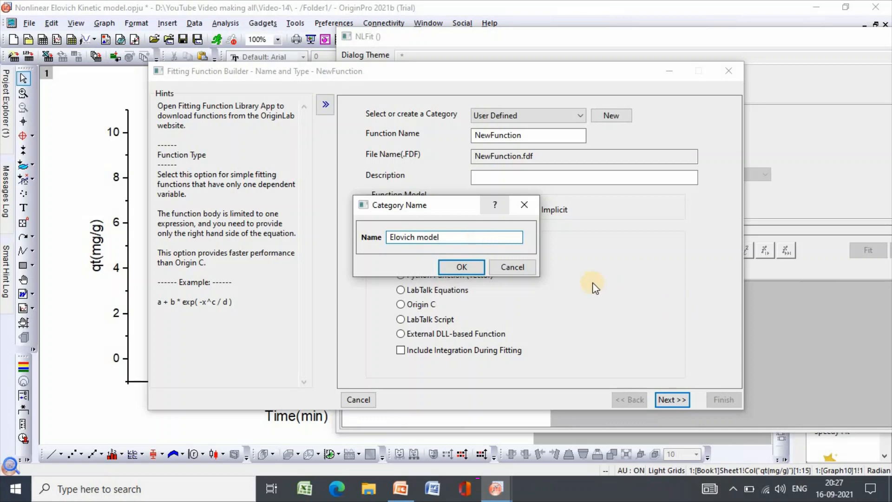
pyautogui.click(462, 265)
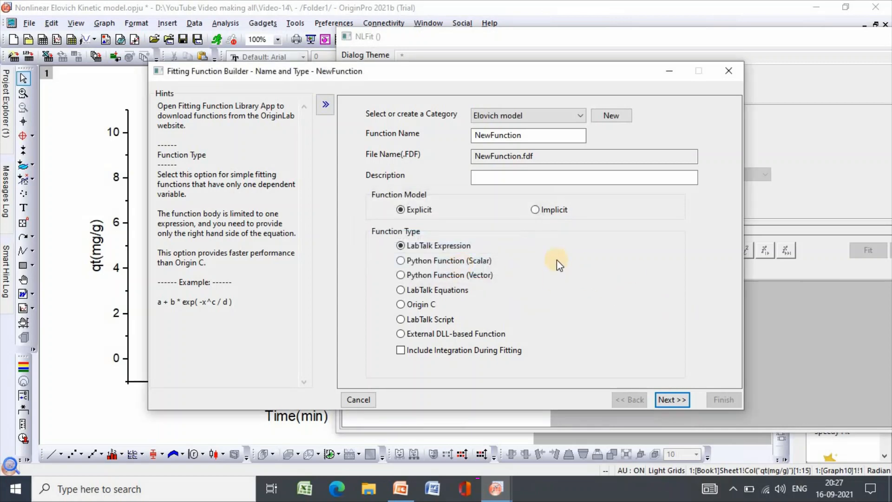
# Try to name the new fitting function "Elovich" and continue.
pyautogui.moveTo(511, 136); pyautogui.dragTo(465, 135)
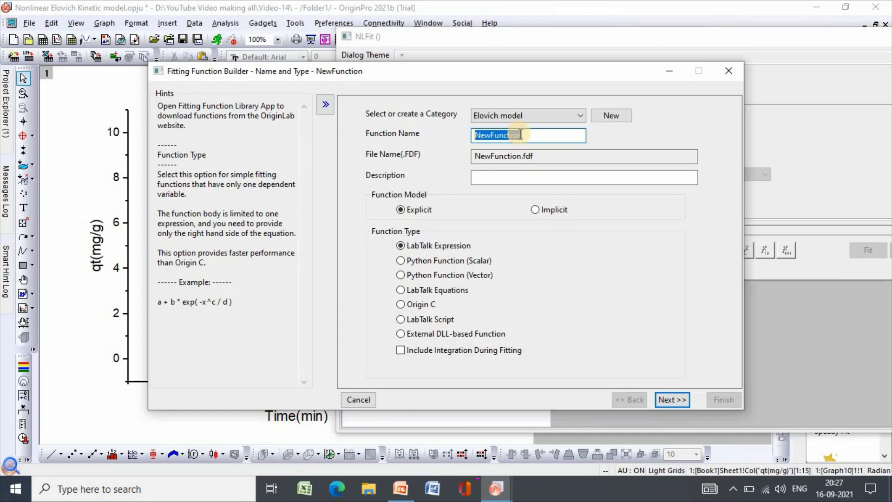
pyautogui.write('E')
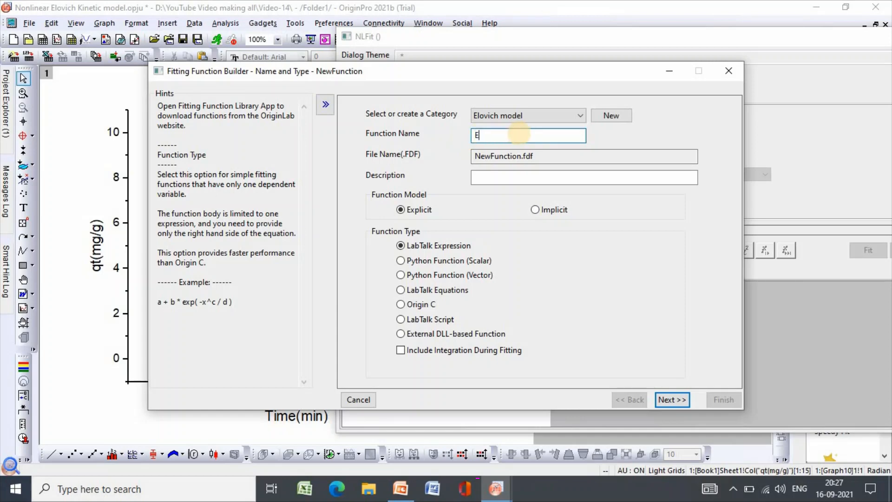
pyautogui.write('lovich')
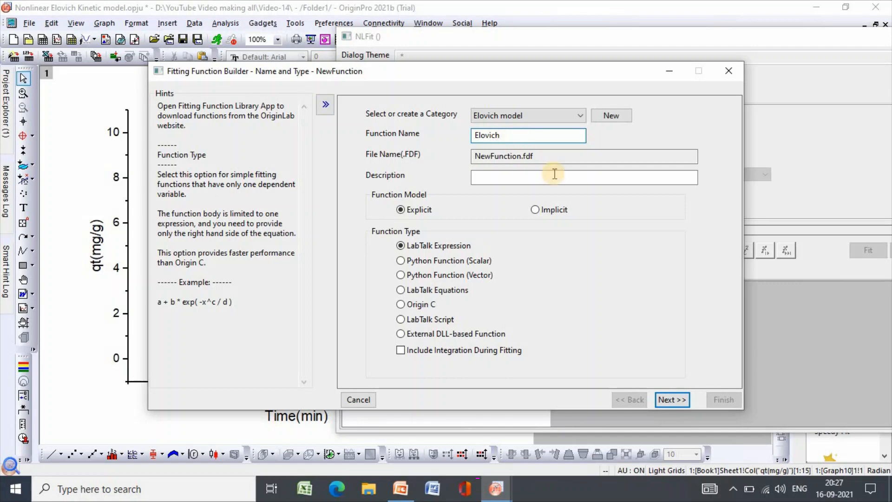
pyautogui.click(669, 401)
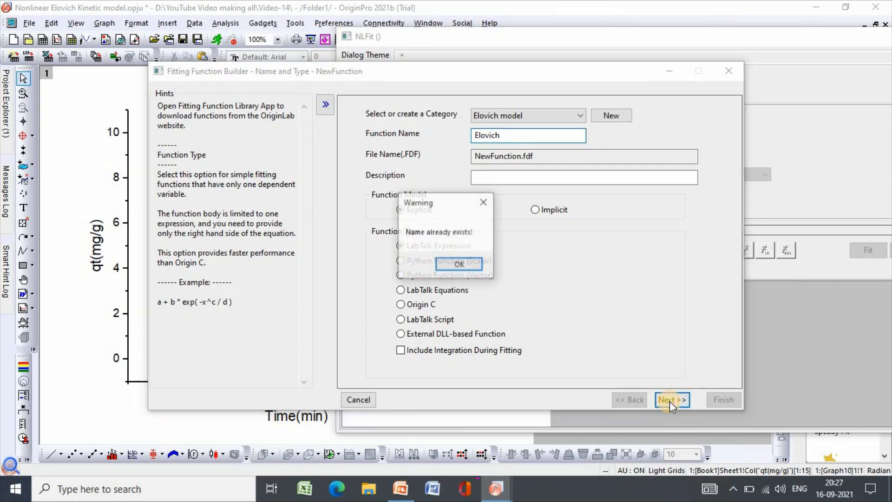
pyautogui.click(464, 266)
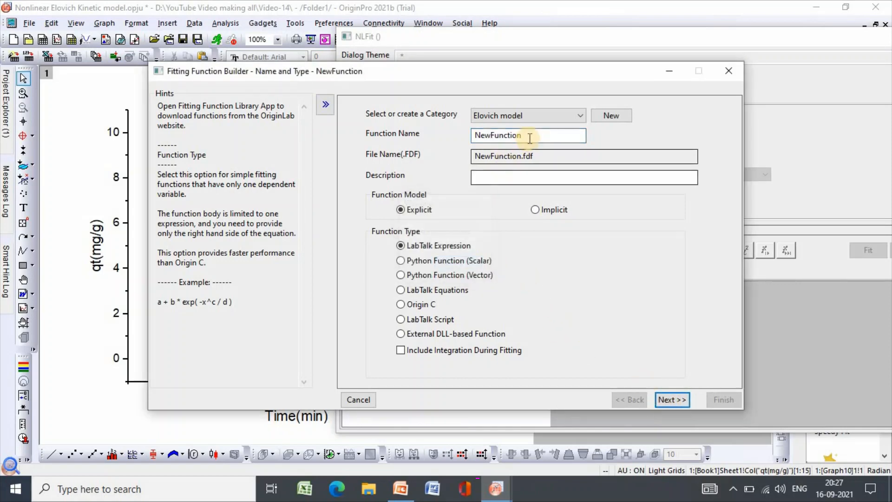
# Name the fitting function "Elovich model", accept the trimmed name, and continue to the variables and parameters.
pyautogui.doubleClick(478, 139)
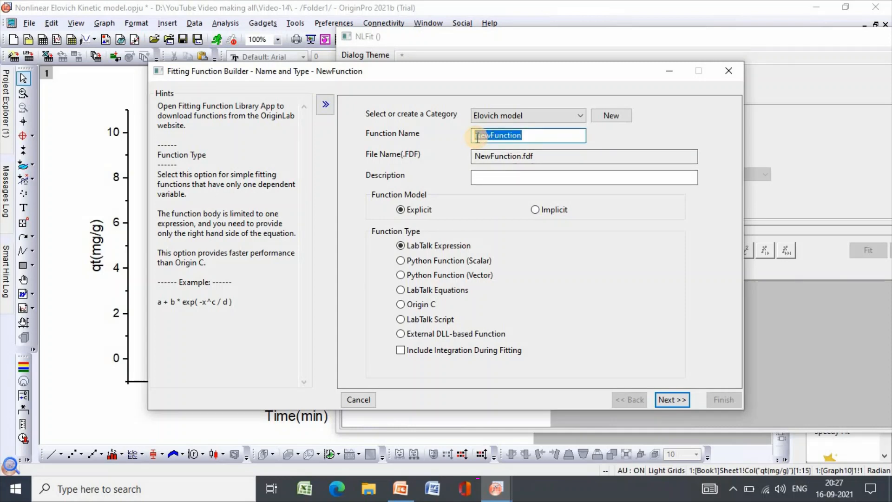
pyautogui.write('Elov')
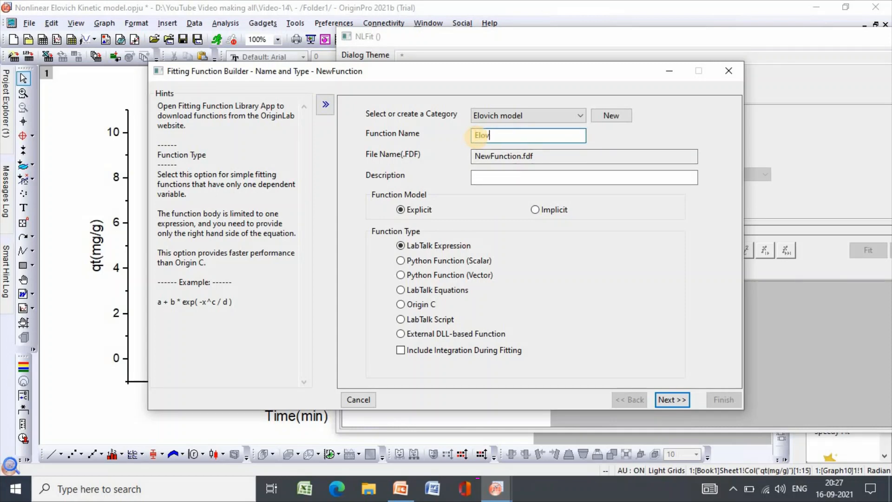
pyautogui.write('ich model')
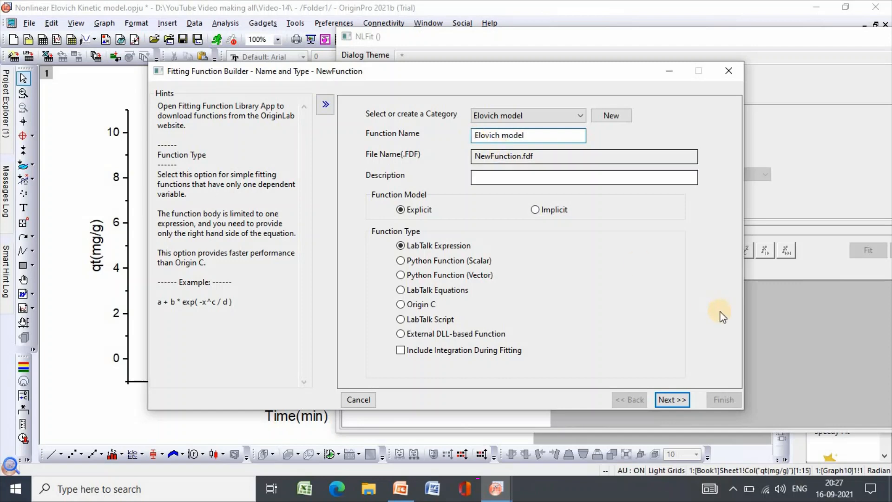
pyautogui.click(678, 398)
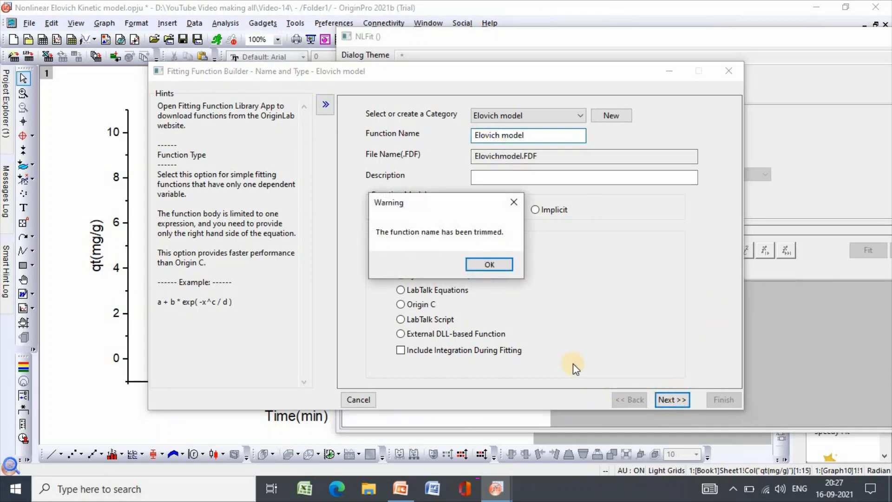
pyautogui.click(501, 269)
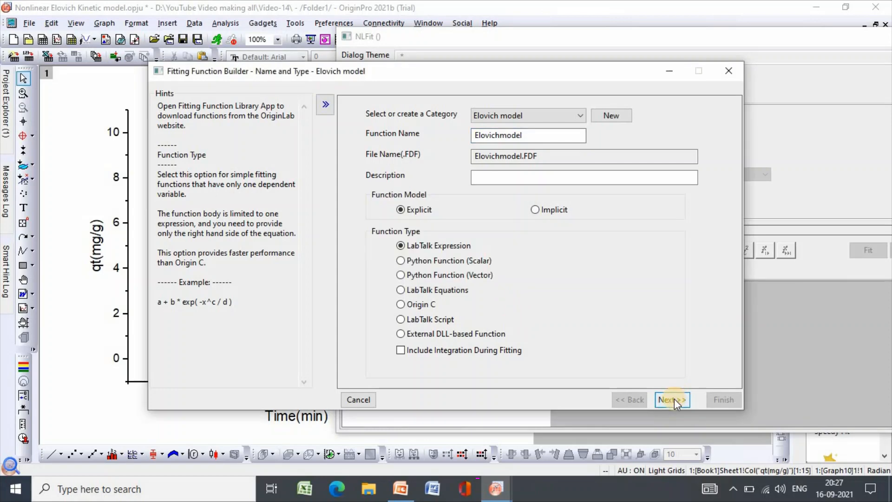
pyautogui.click(673, 398)
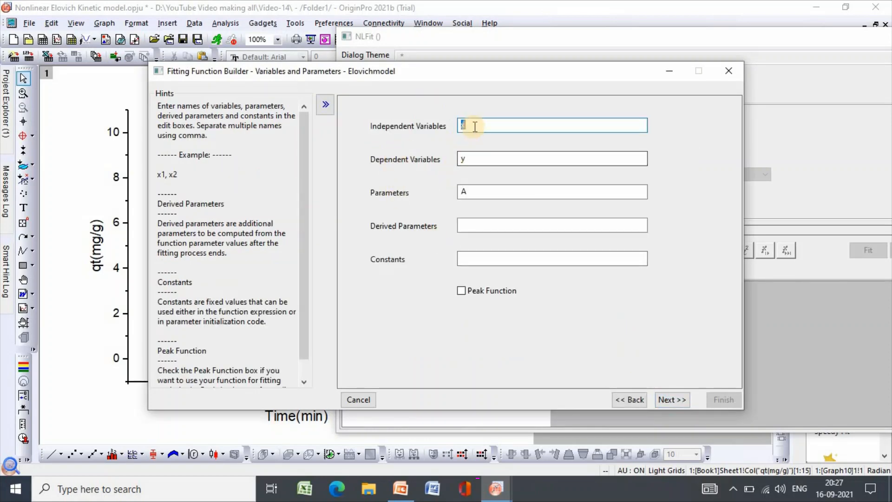
# Define independent variable t, dependent variable qt and parameters A, B, and continue to the function expression.
pyautogui.press('BackSpace')
pyautogui.write('t')
pyautogui.doubleClick(462, 159)
pyautogui.press('BackSpace')
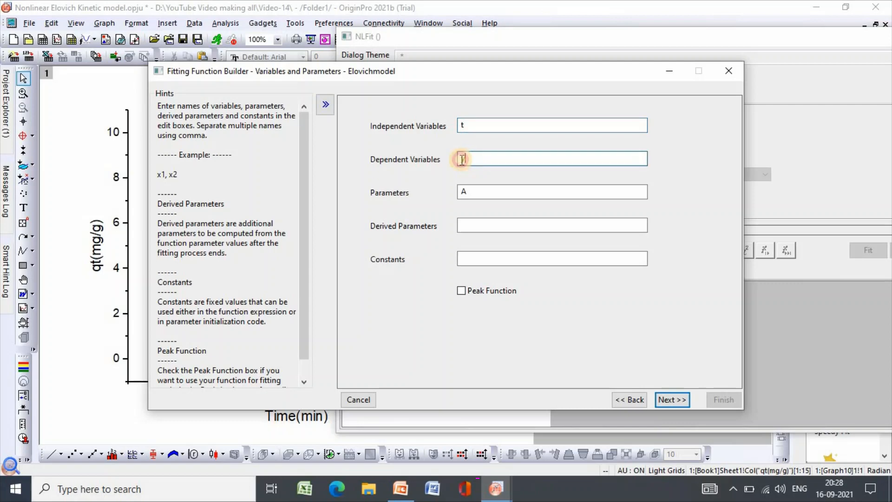
pyautogui.write('qt')
pyautogui.click(469, 192)
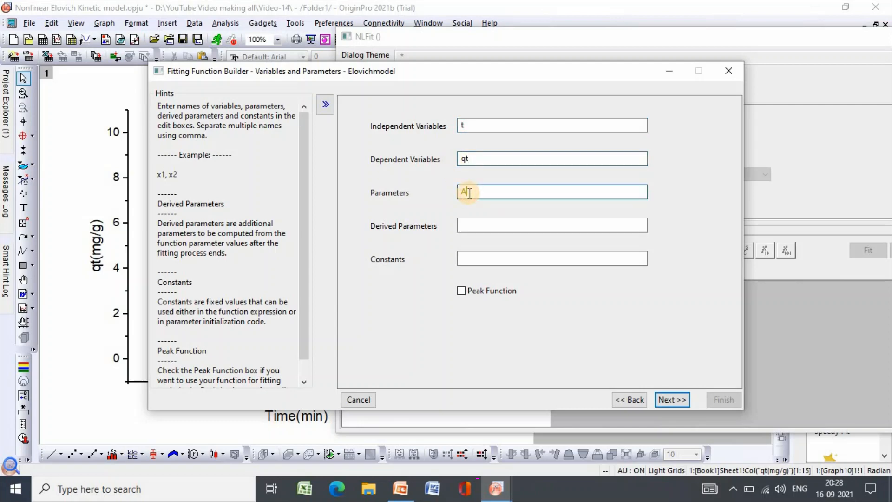
pyautogui.write('A,B')
pyautogui.write(' B')
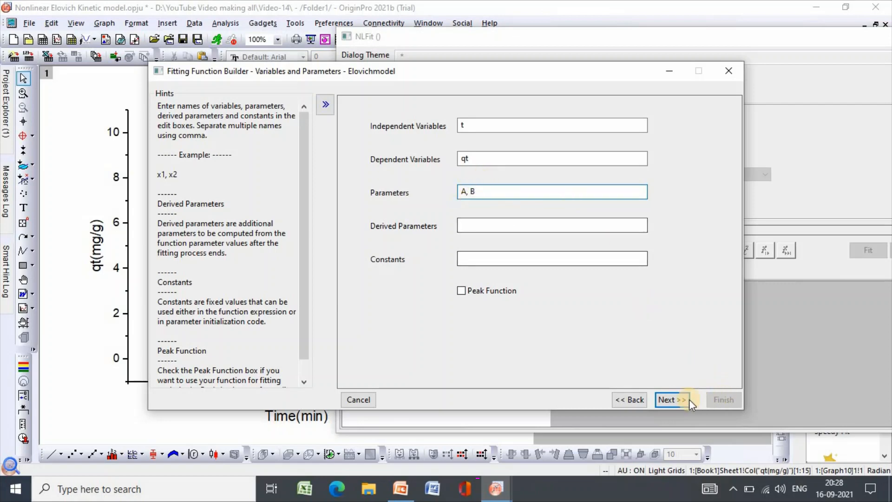
pyautogui.click(676, 401)
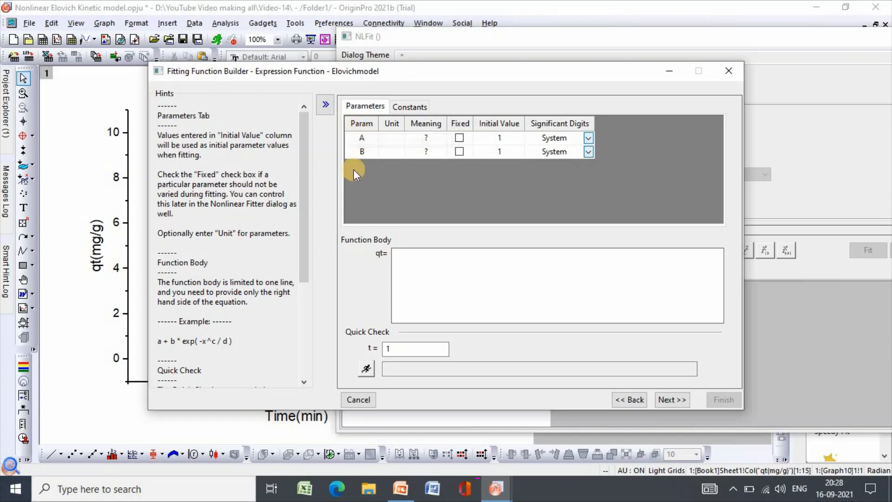
# Enter the function body for qt as 1/B*{ln(A*B*t+1)} and continue to the parameter initialization settings.
pyautogui.click(402, 258)
pyautogui.write('1/')
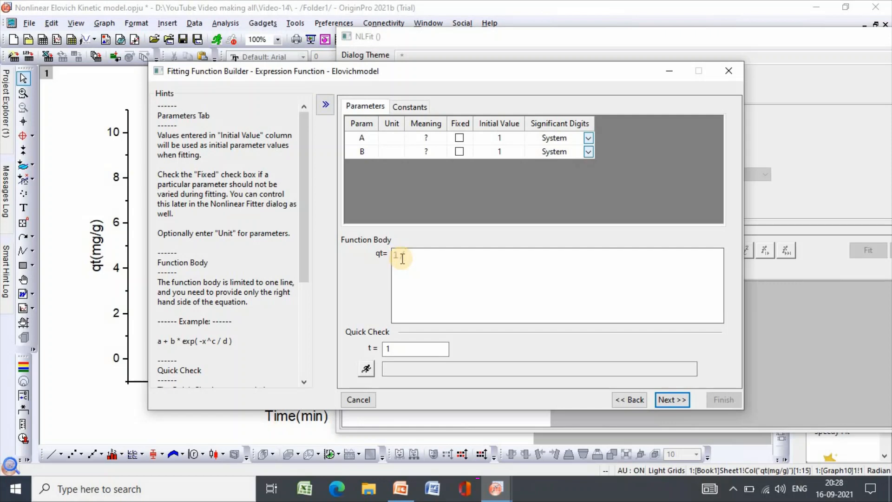
pyautogui.write('B*(ln(ABt')
pyautogui.click(451, 257)
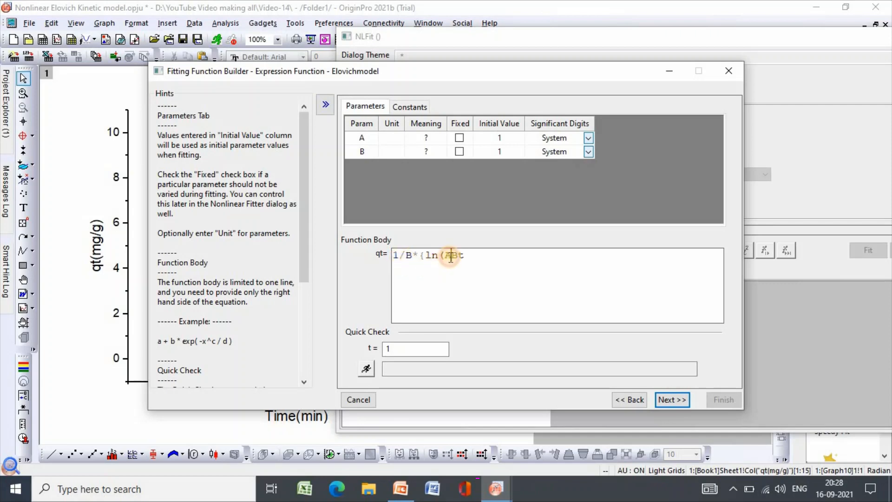
pyautogui.write('*B')
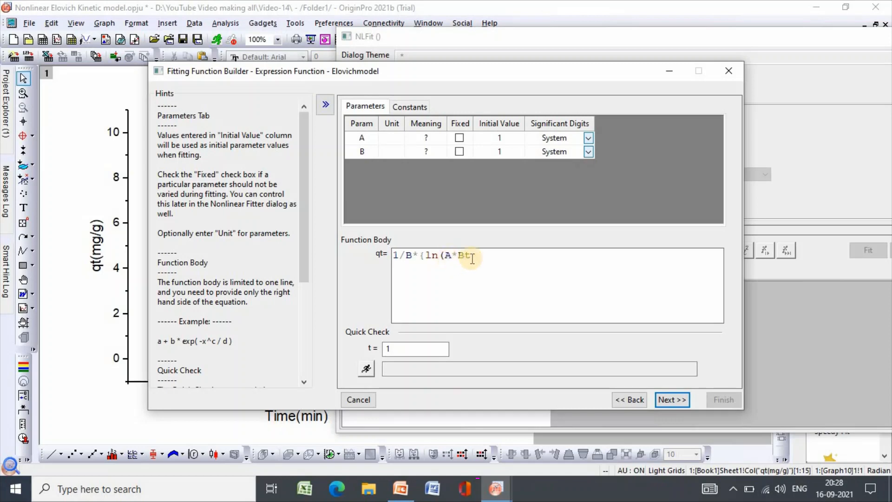
pyautogui.write('*t+')
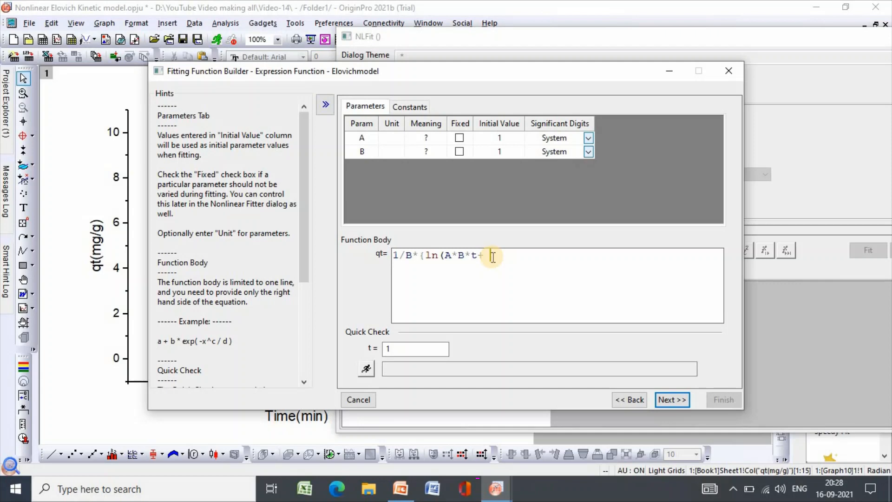
pyautogui.click(493, 257)
pyautogui.write('1')
pyautogui.write(')')
pyautogui.write(')')
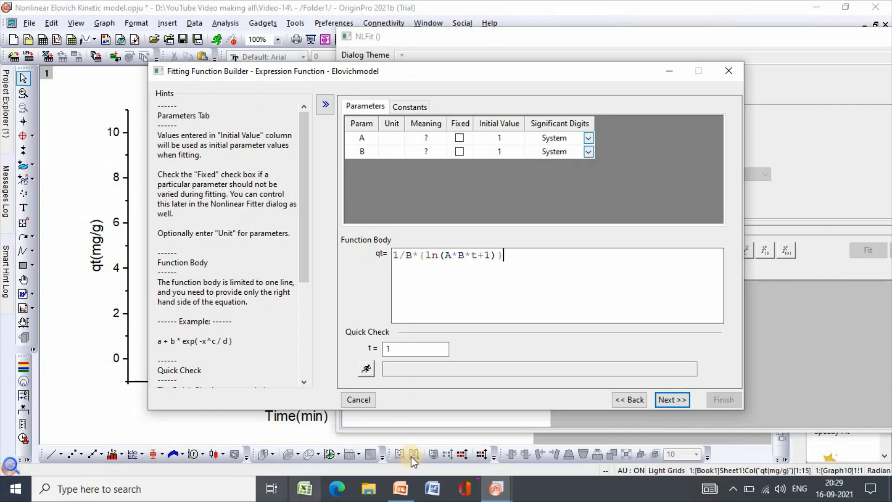
pyautogui.click(681, 400)
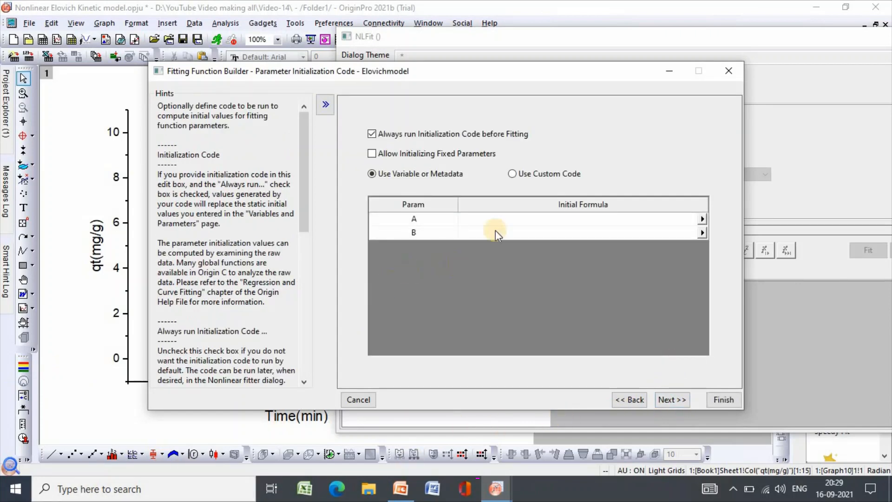
# Leave the initialization formulas empty and set a lower bound of 0 for both parameters A and B.
pyautogui.click(670, 400)
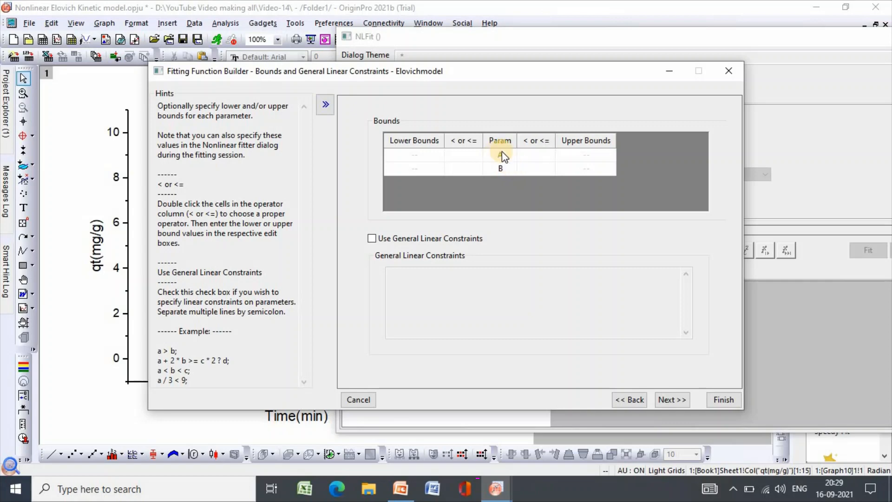
pyautogui.doubleClick(464, 155)
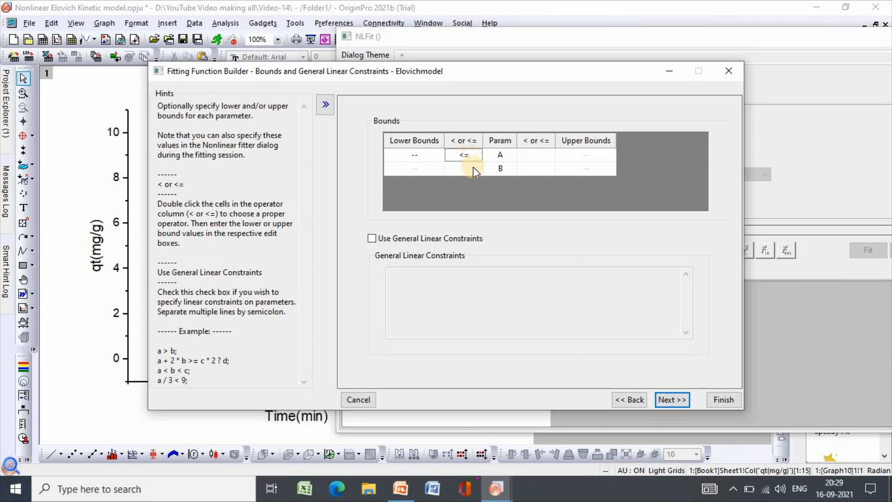
pyautogui.doubleClick(464, 156)
pyautogui.click(418, 155)
pyautogui.write('0')
pyautogui.click(467, 167)
pyautogui.click(413, 168)
pyautogui.write('0')
# Finish building the fitting function, leaving the derived parameters and the before- and after-fitting scripts empty.
pyautogui.click(677, 401)
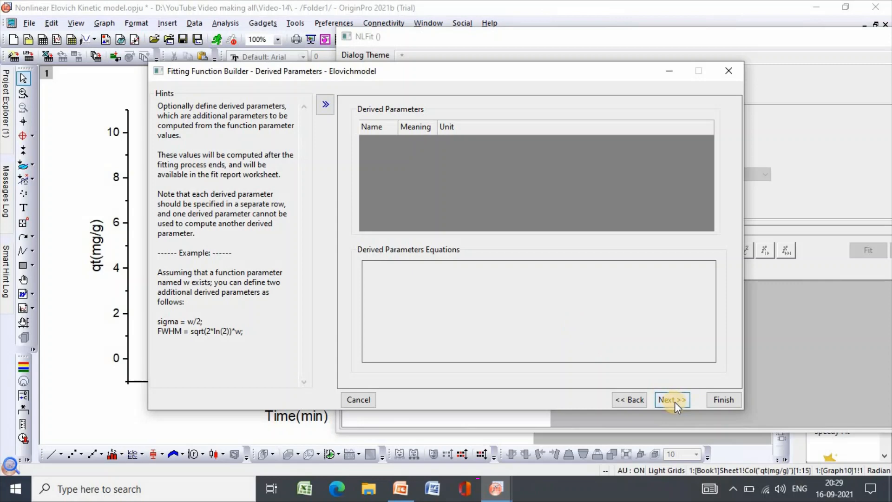
pyautogui.click(674, 403)
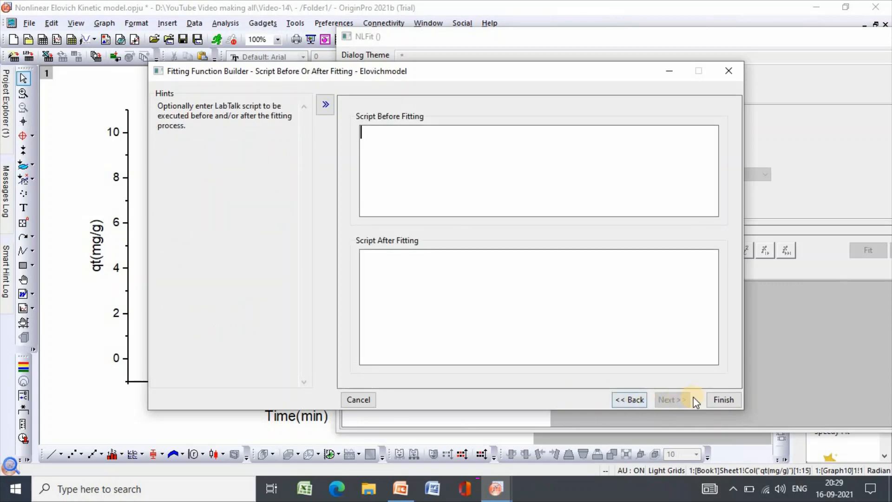
pyautogui.click(717, 399)
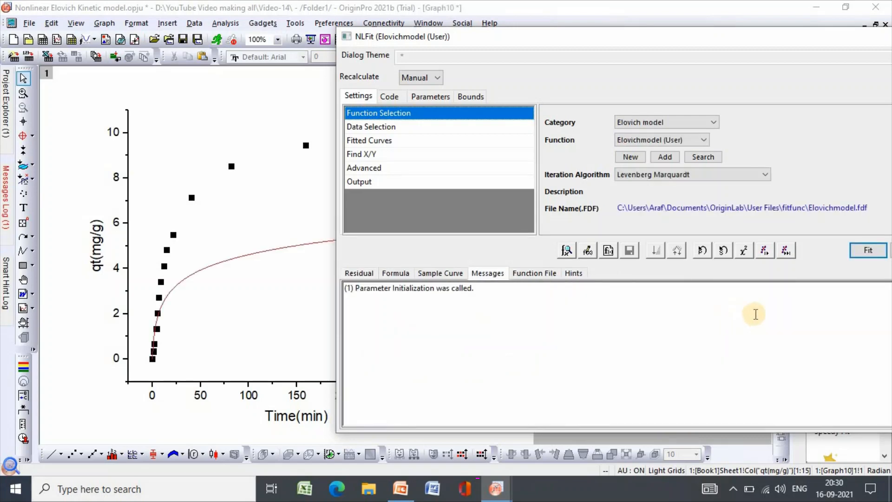
# Iterate the Elovich fit once and until convergence, and output the results without switching to the report sheet.
pyautogui.click(762, 249)
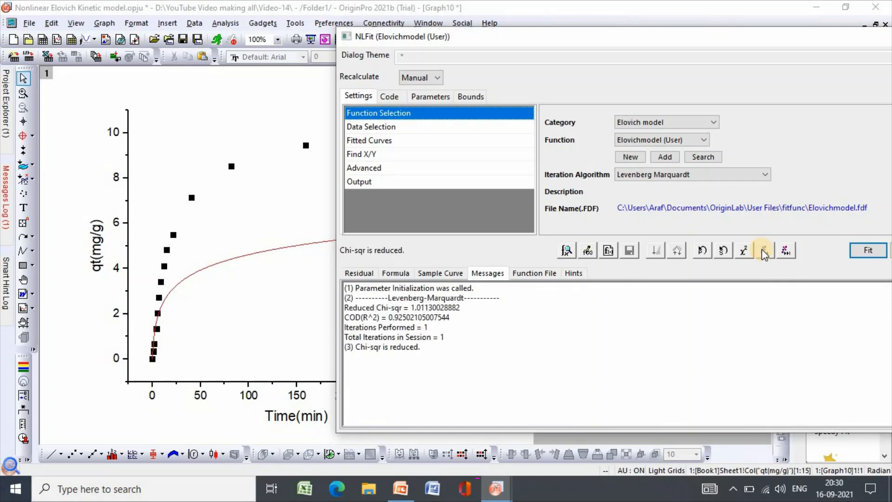
pyautogui.click(785, 249)
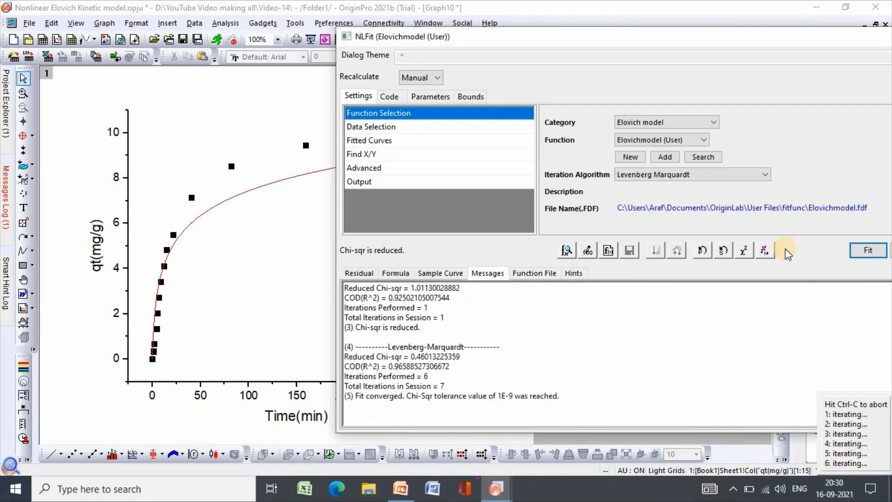
pyautogui.click(868, 250)
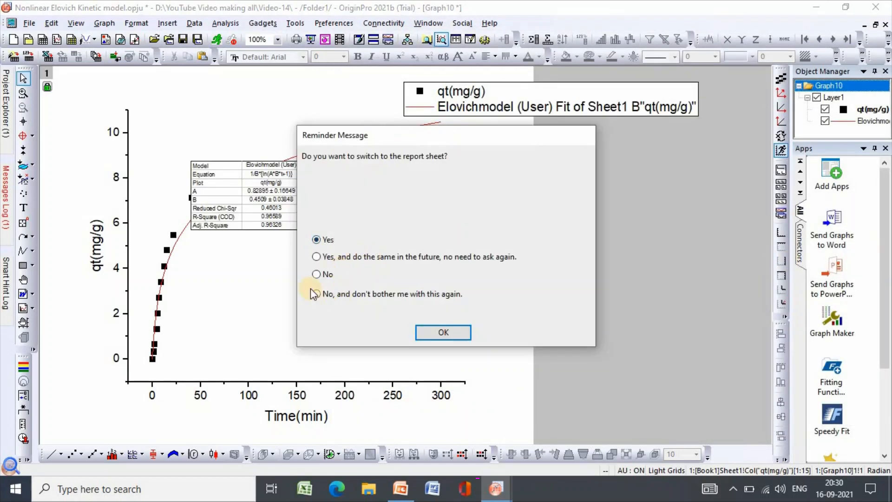
pyautogui.click(316, 274)
pyautogui.click(442, 333)
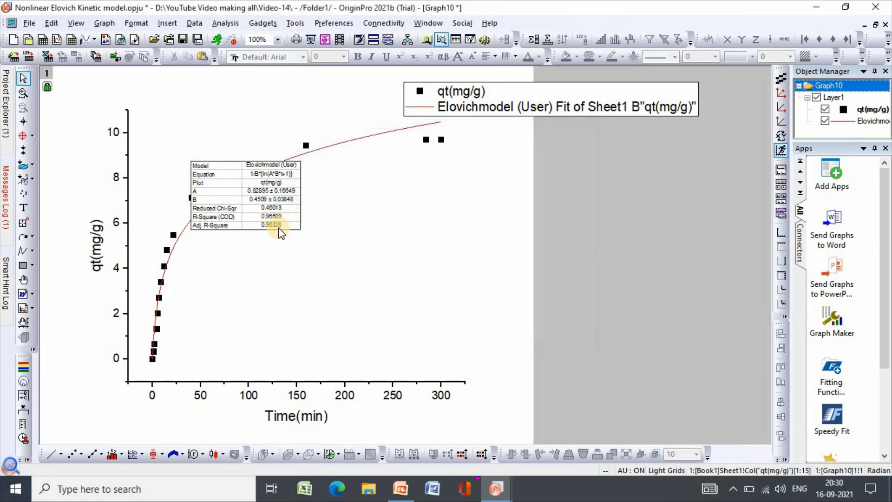
# Move the fit results table into the empty area below the fitted curve and enlarge it for readability.
pyautogui.moveTo(285, 227); pyautogui.dragTo(516, 340)
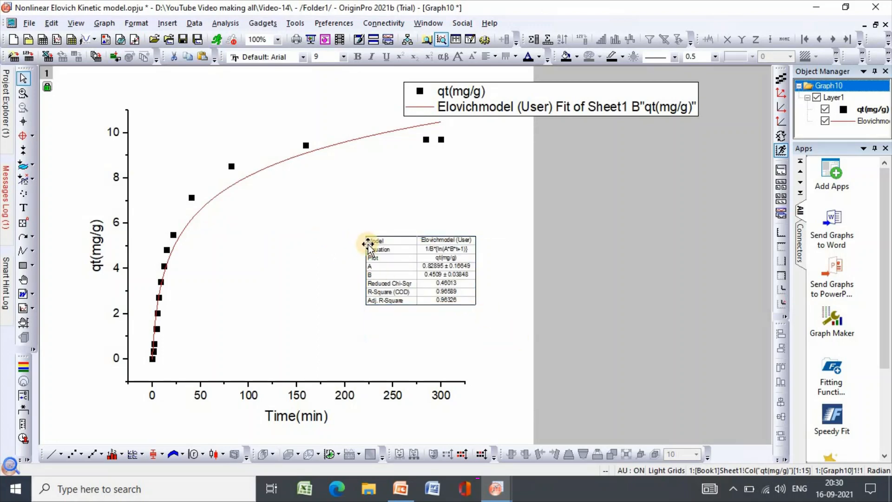
pyautogui.moveTo(365, 237); pyautogui.dragTo(332, 205)
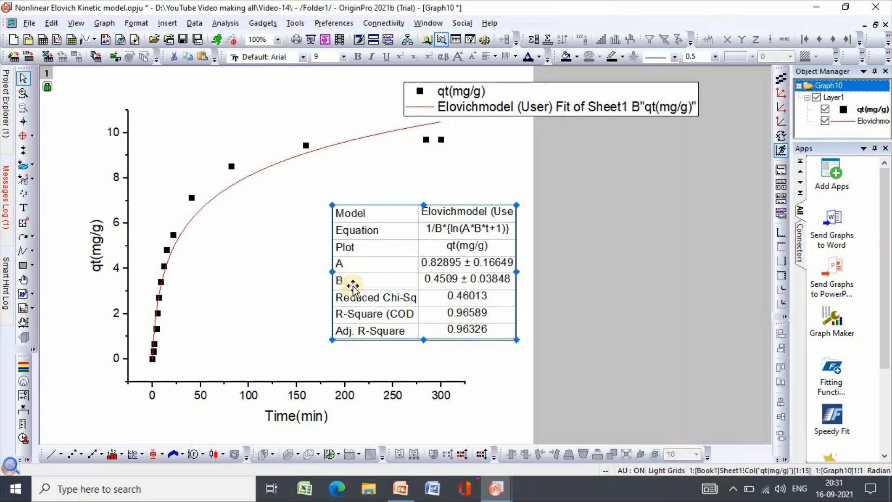
pyautogui.click(506, 394)
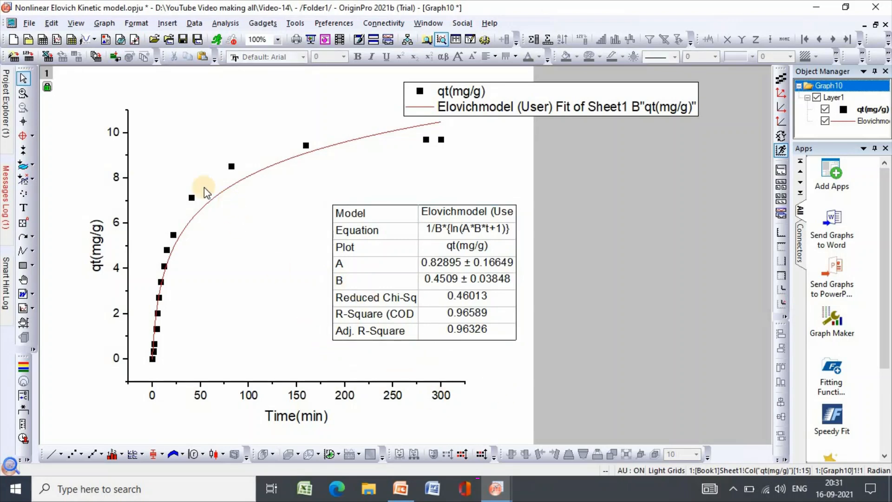